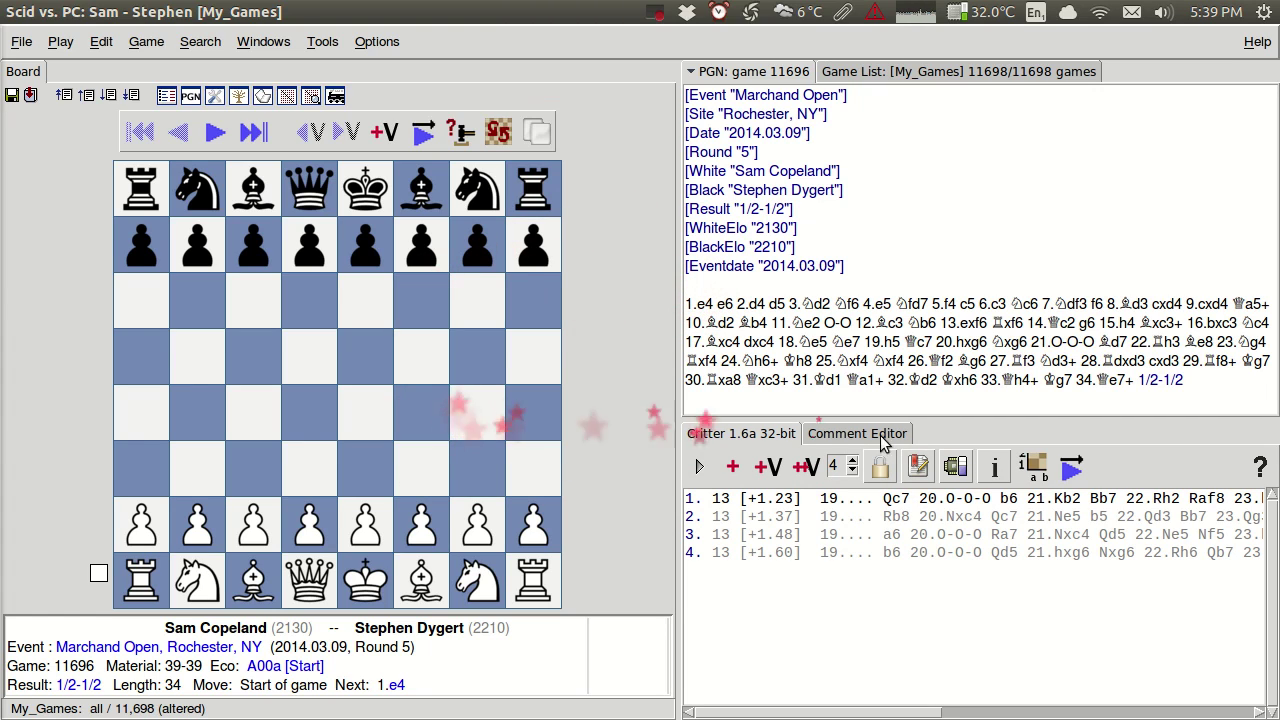
# Step: Start an engine annotation of game 11696 at 1 second per move, adding scores to all moves
pyautogui.click(920, 476)
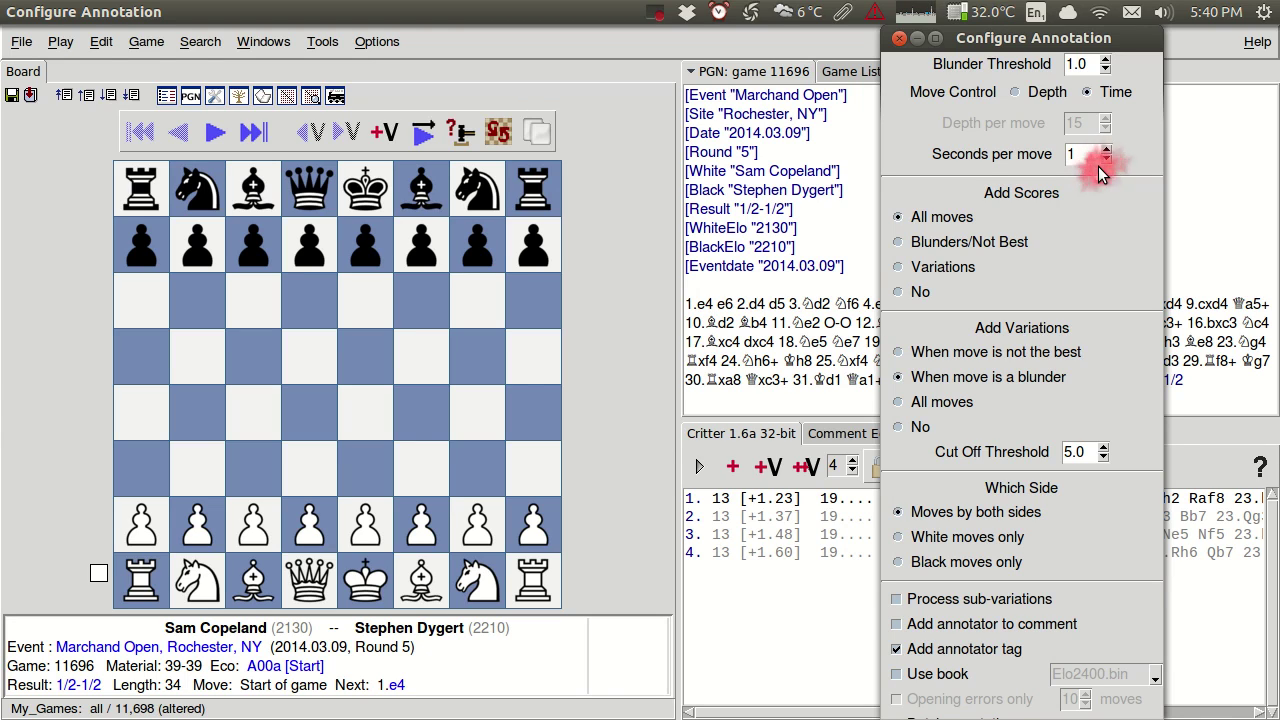
pyautogui.click(1098, 166)
pyautogui.click(1098, 166)
pyautogui.click(1098, 166)
pyautogui.click(922, 217)
pyautogui.press('Return')
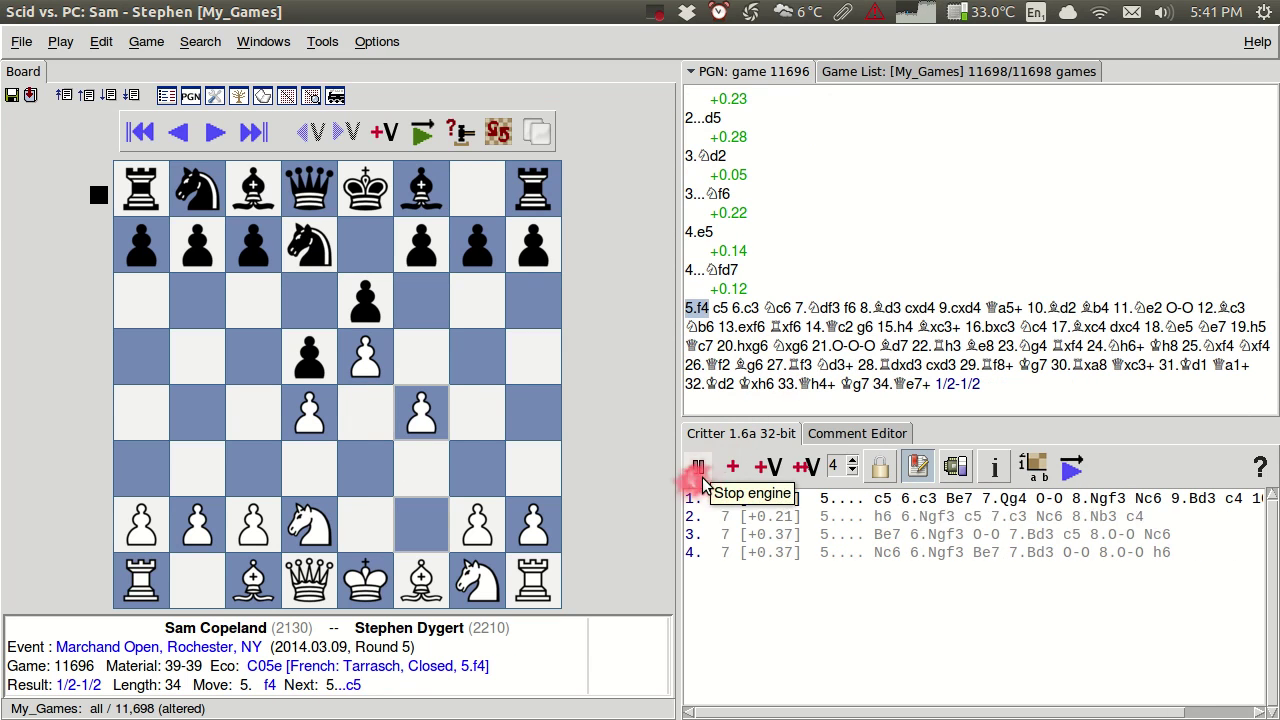
# Step: Stop the annotation and the engine, and load game 11698 from My_Games without saving the altered game
pyautogui.click(920, 475)
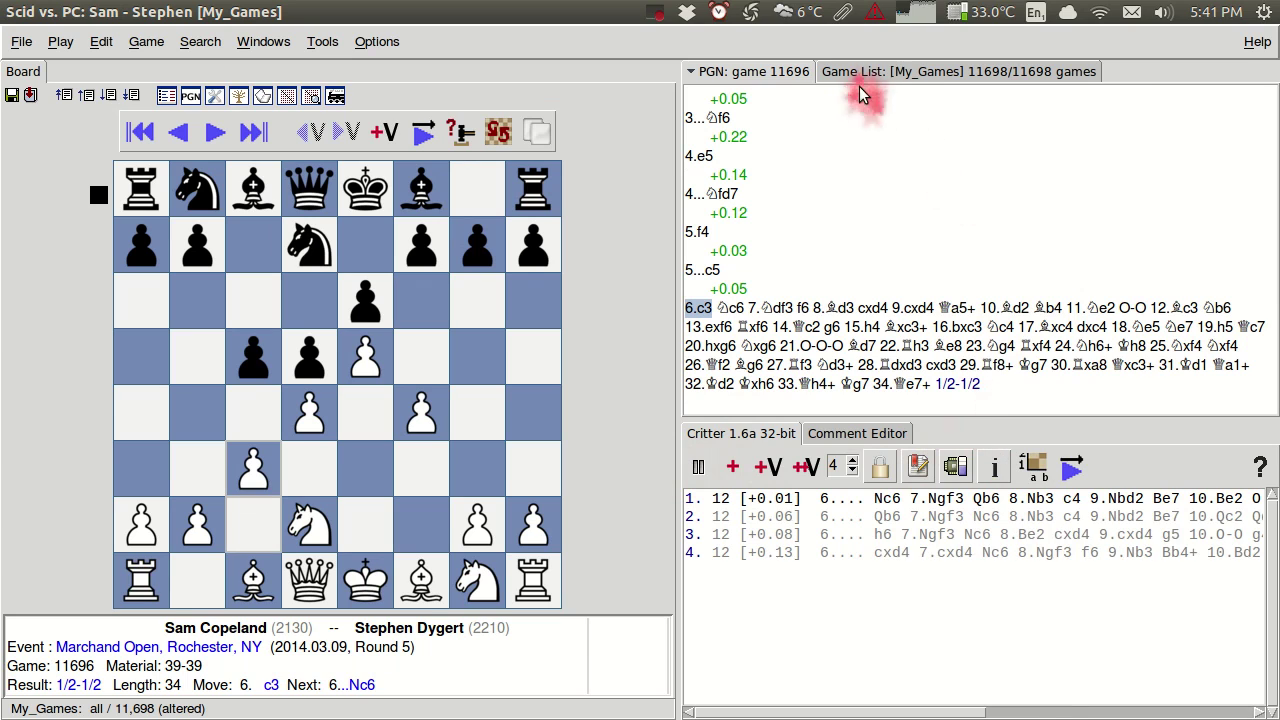
pyautogui.click(697, 470)
pyautogui.click(903, 66)
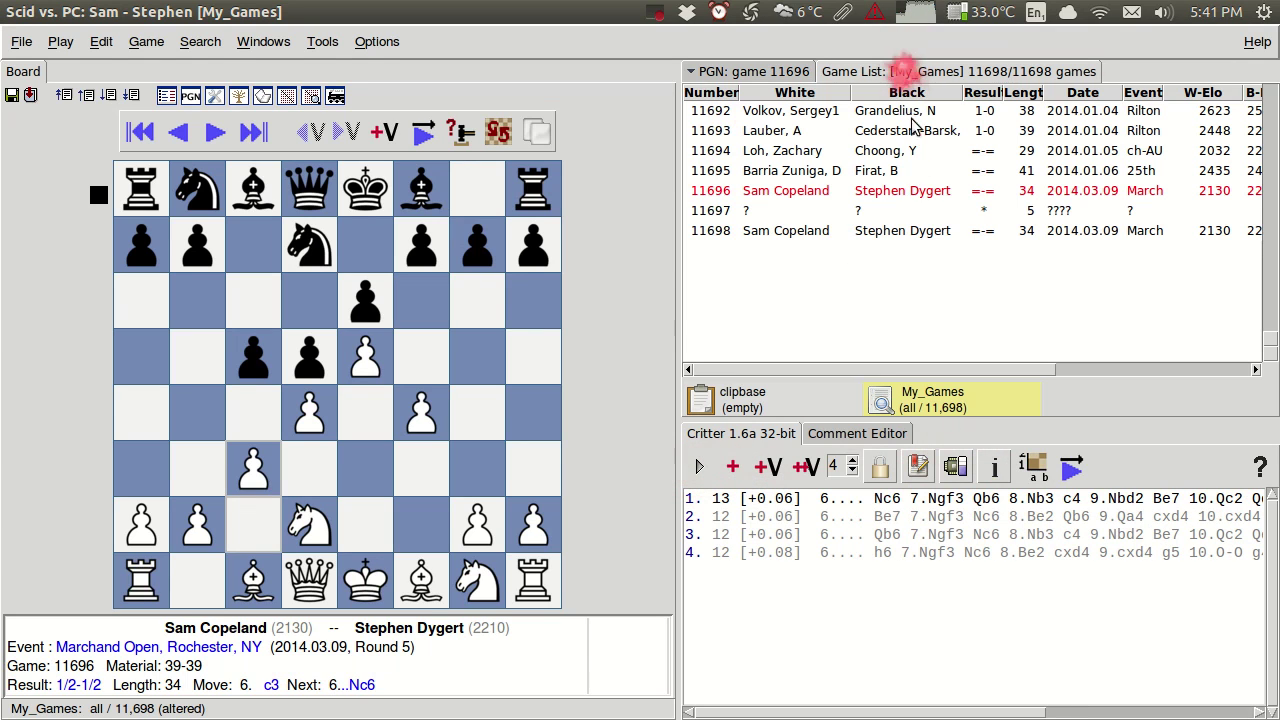
pyautogui.doubleClick(820, 234)
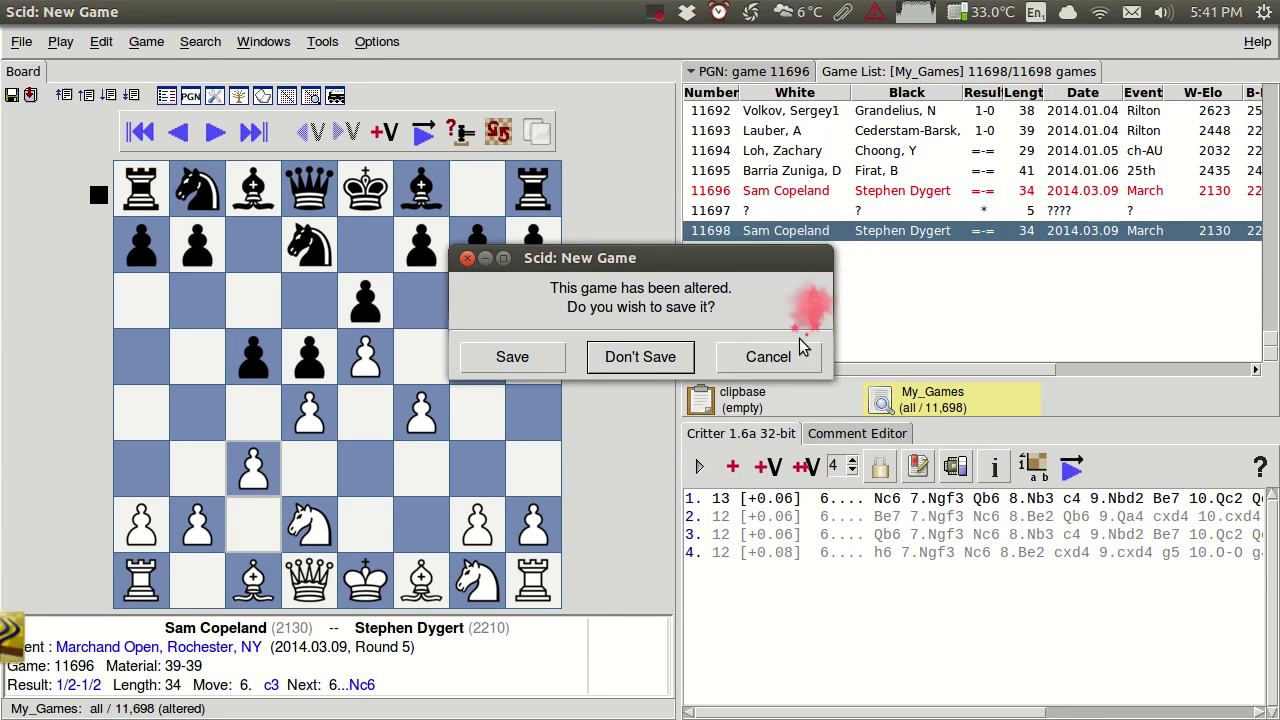
pyautogui.click(676, 372)
pyautogui.click(846, 234)
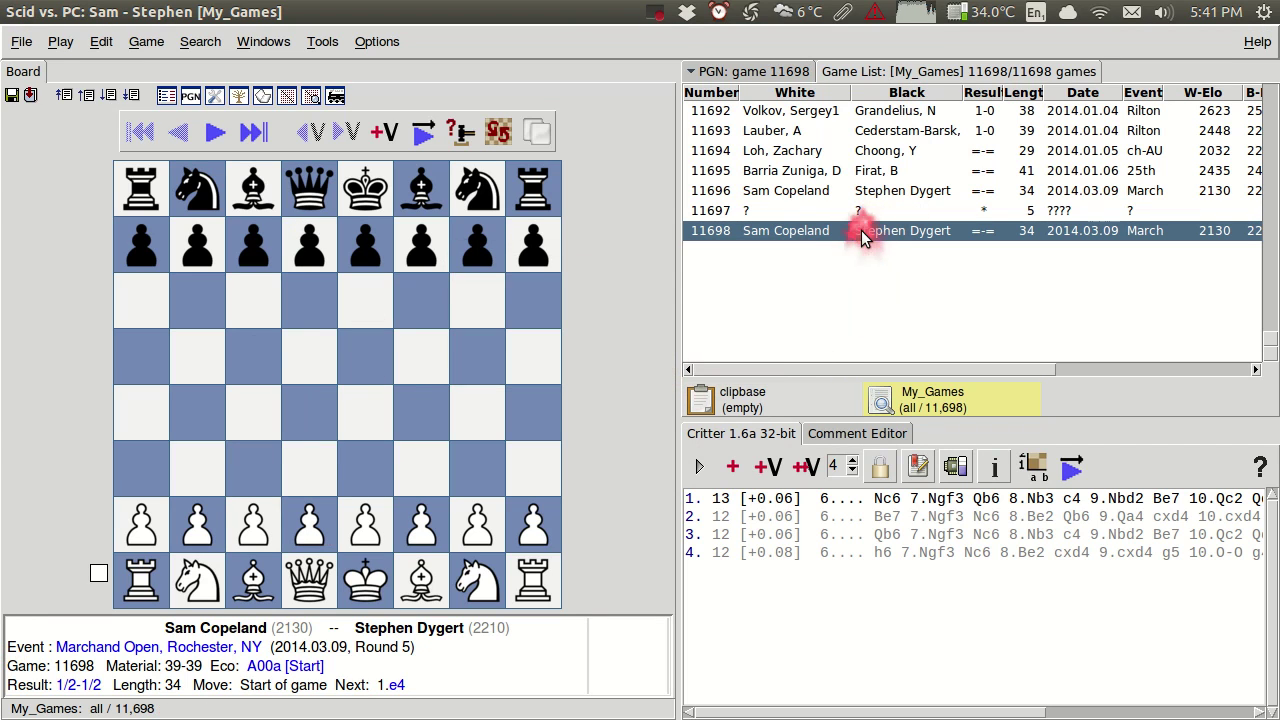
# Step: Read through the loaded game's PGN to its end, examining the engine scores, marked moves and suggested variations
pyautogui.click(800, 68)
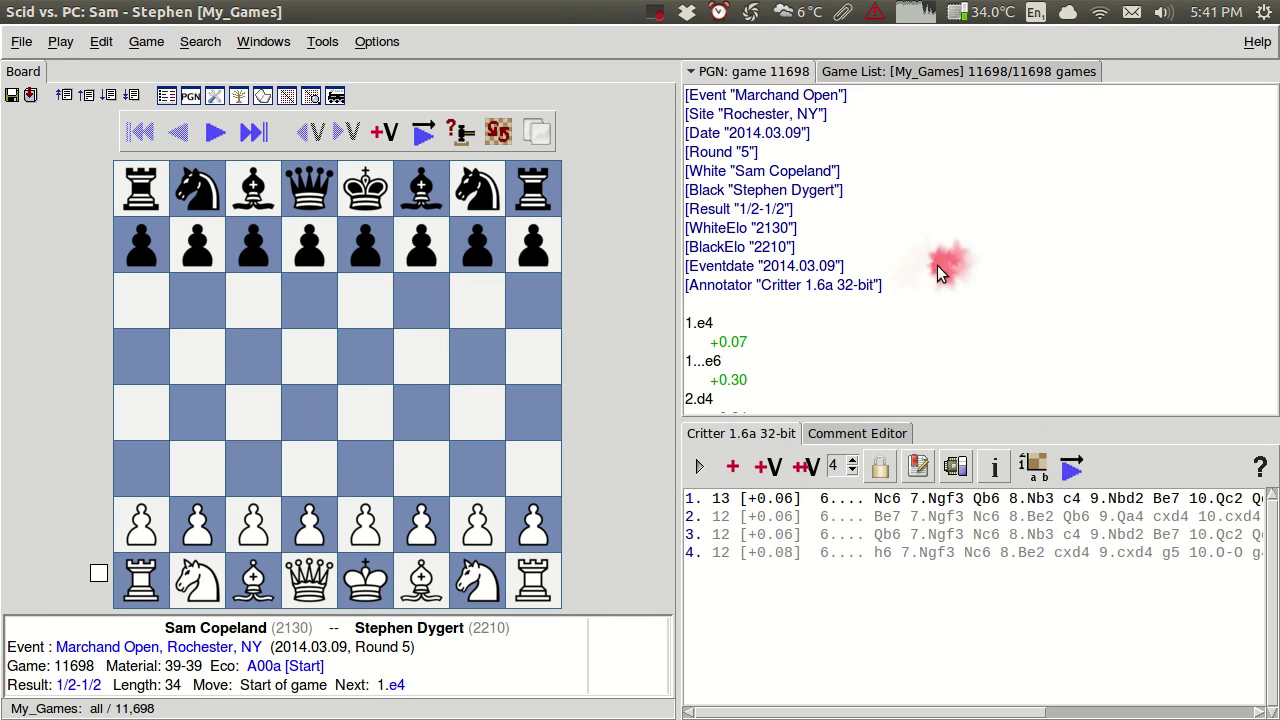
pyautogui.scroll(-3, 920, 269)
pyautogui.scroll(-10, 920, 269)
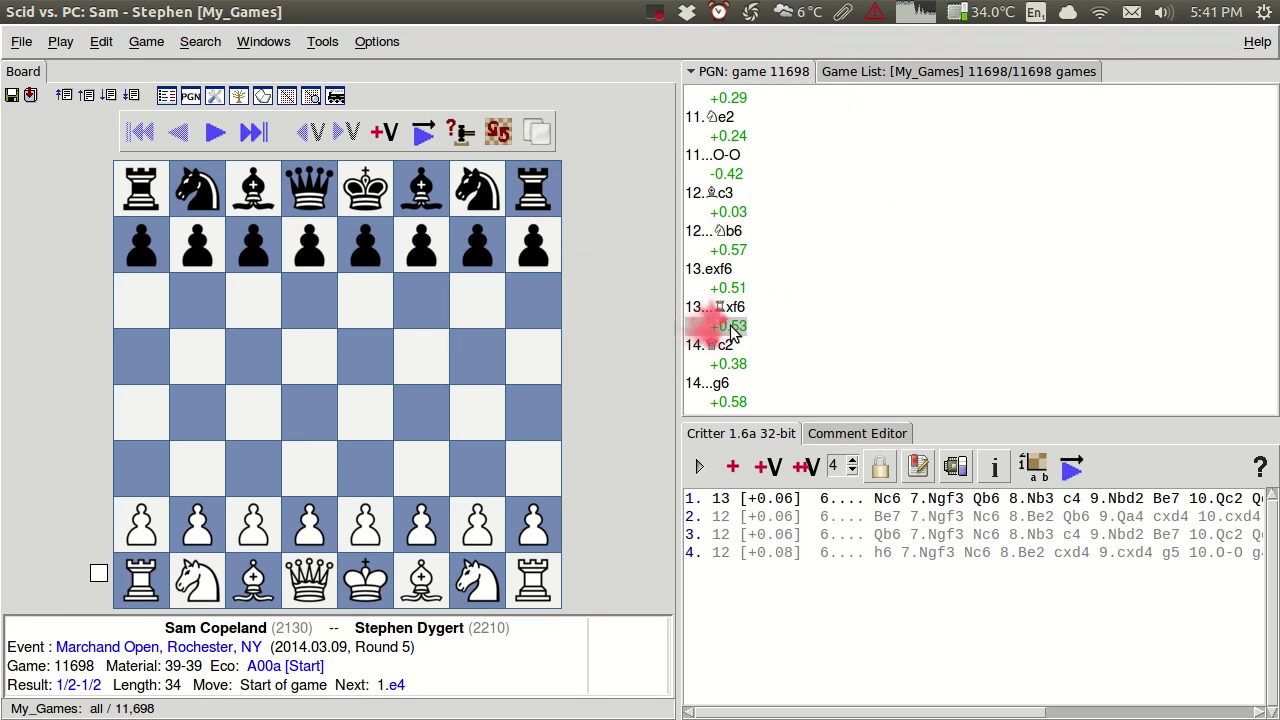
pyautogui.scroll(-15, 870, 294)
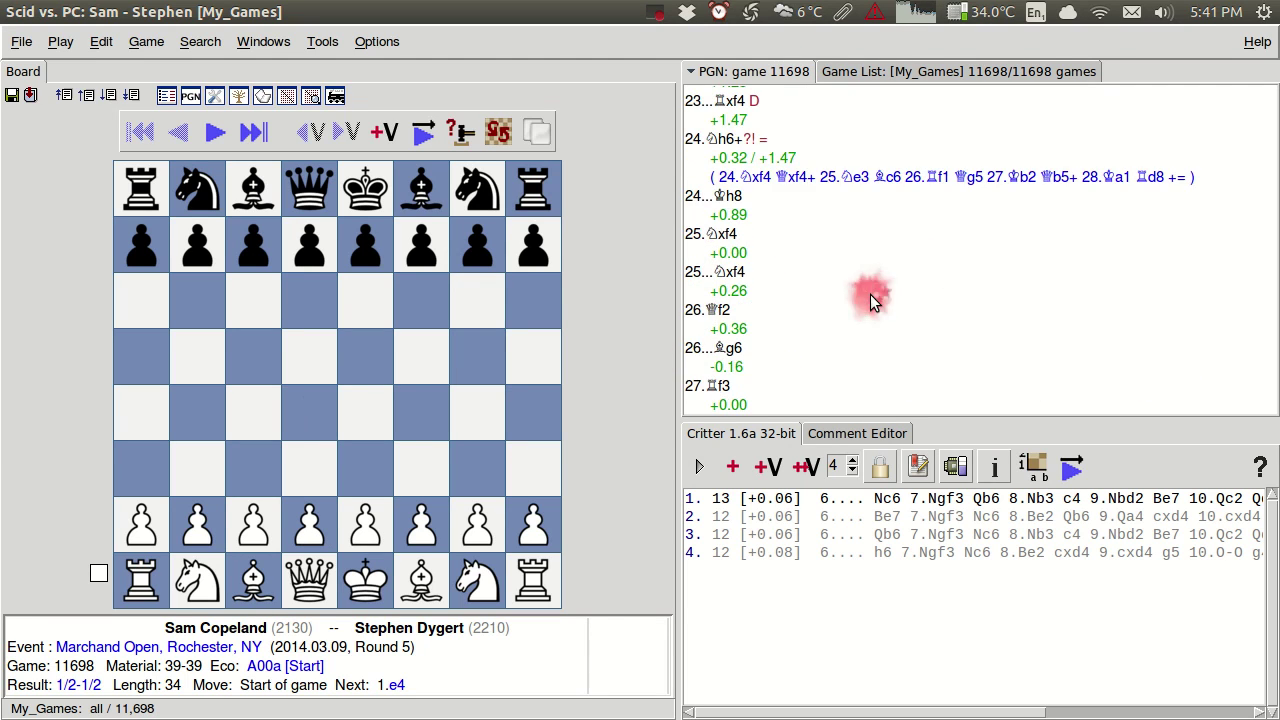
pyautogui.scroll(-3, 870, 294)
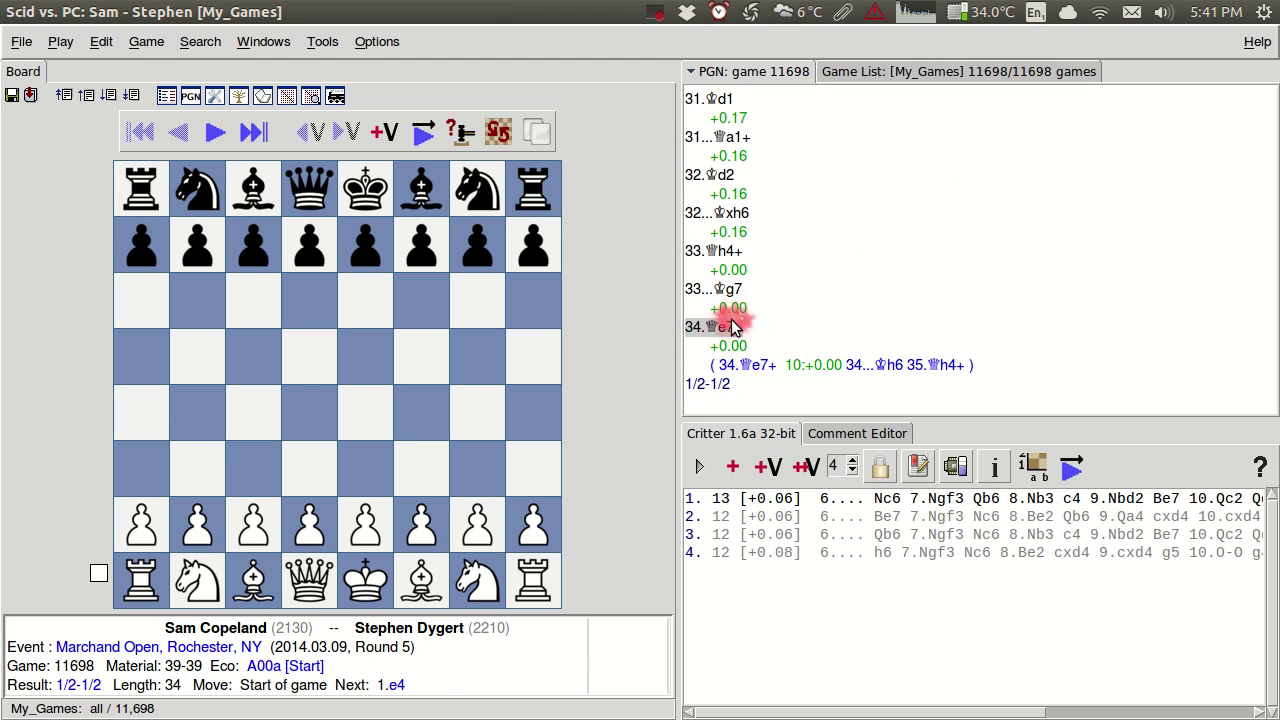
# Step: Open the Score Graph for the annotated game and enlarge its area upward by shrinking the PGN area
pyautogui.click(318, 42)
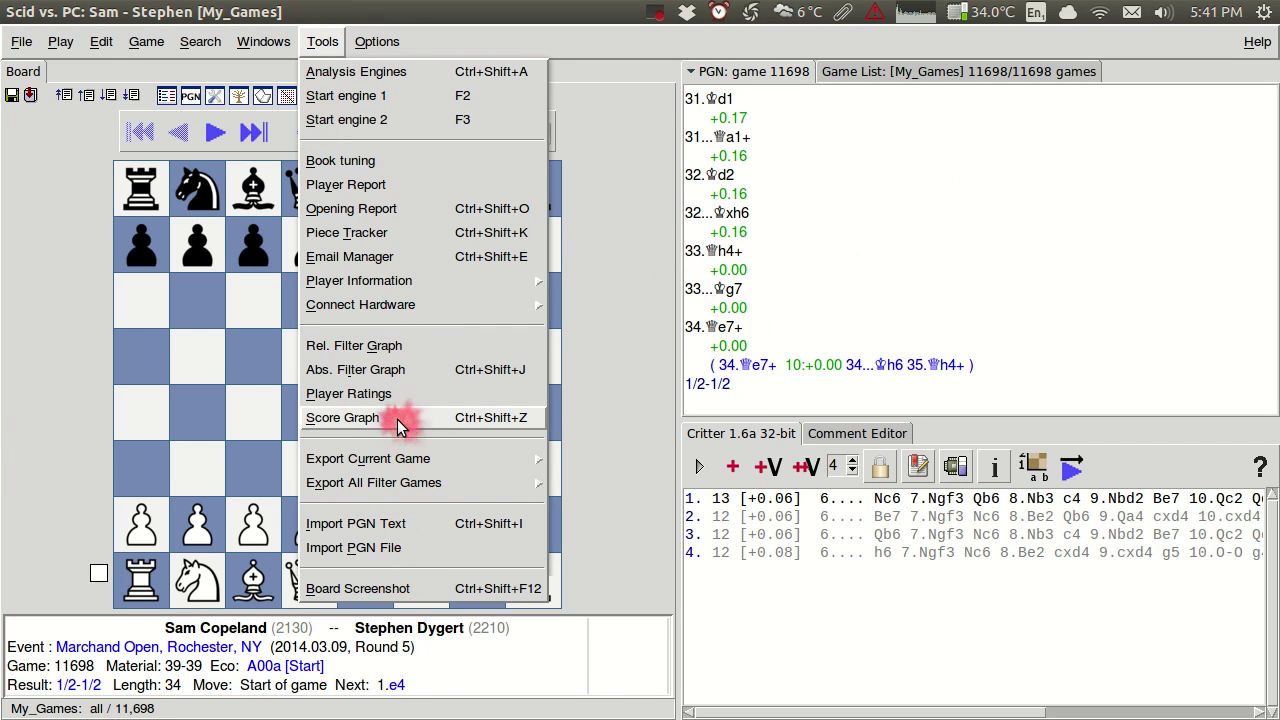
pyautogui.click(345, 418)
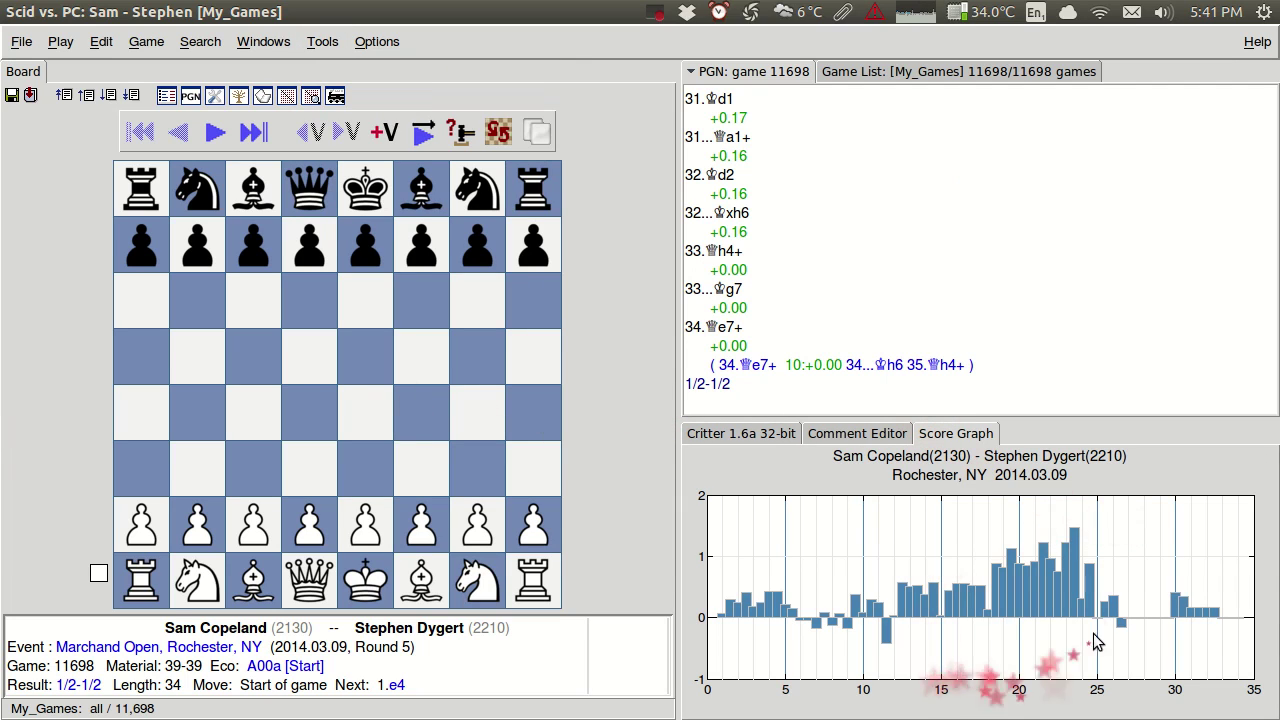
pyautogui.moveTo(998, 420); pyautogui.dragTo(998, 226)
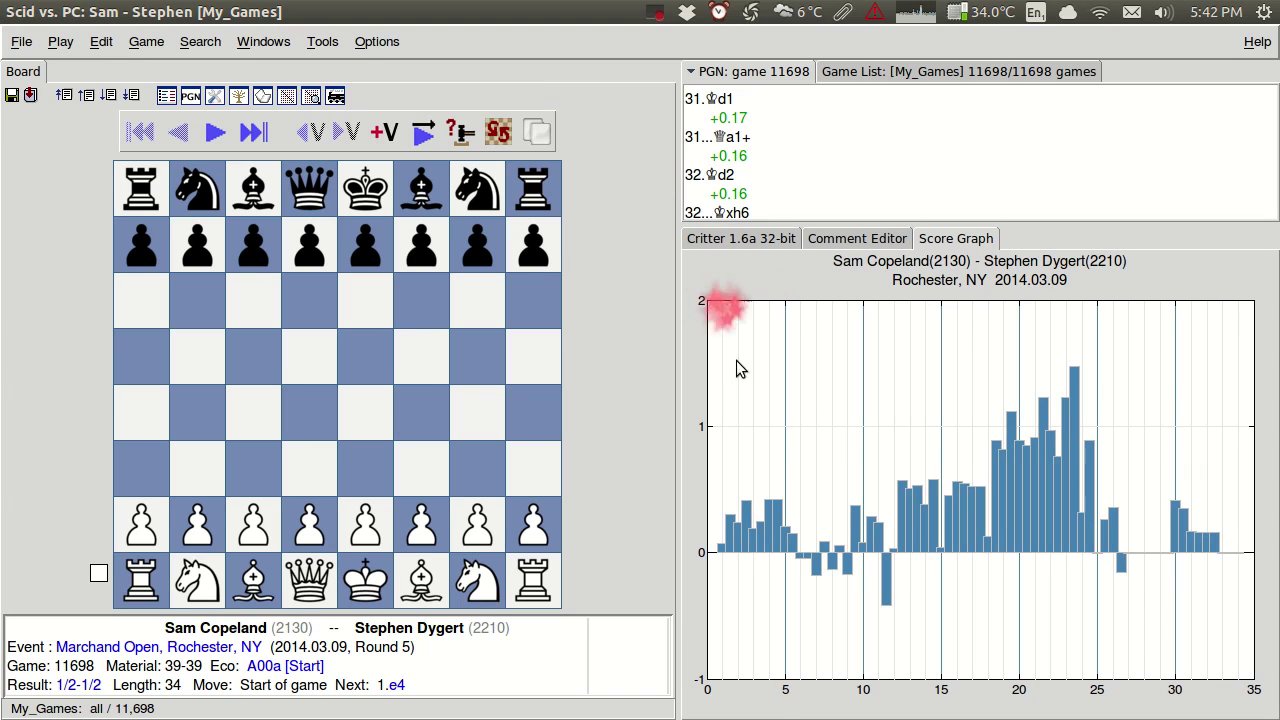
pyautogui.click(775, 690)
pyautogui.click(705, 688)
pyautogui.moveTo(705, 688)
pyautogui.mouseDown()
pyautogui.moveTo(803, 686)
pyautogui.moveTo(940, 548)
pyautogui.moveTo(1072, 350)
pyautogui.moveTo(1080, 372)
pyautogui.mouseUp()
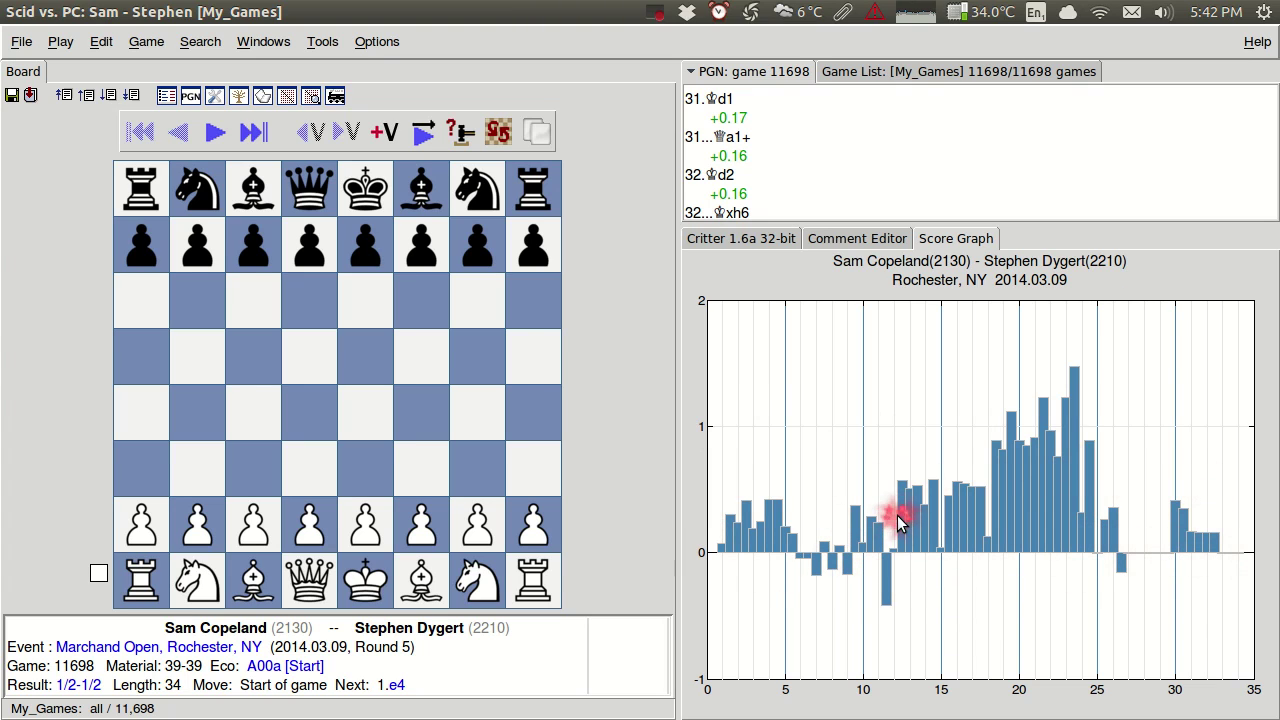
# Step: Jump from the score graph to the position after 24...Kh8 and step back to the position after 23...Rxf4
pyautogui.click(1091, 540)
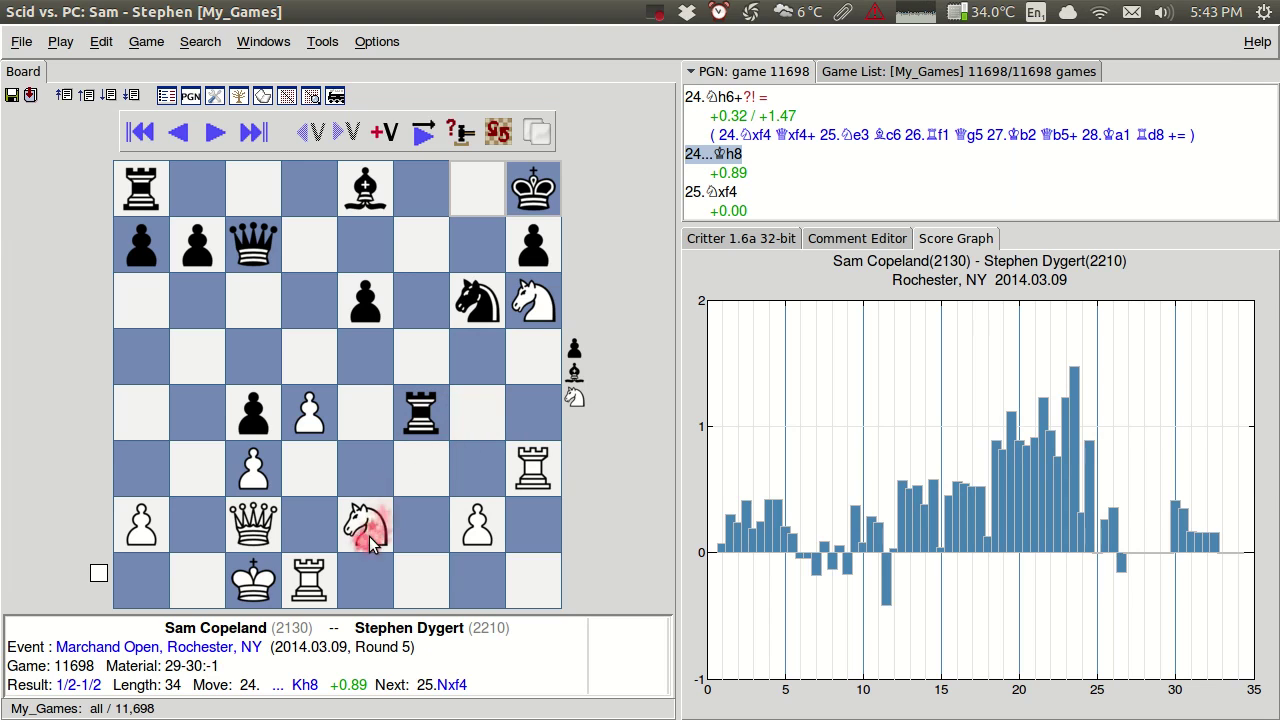
pyautogui.scroll(1, 561, 506)
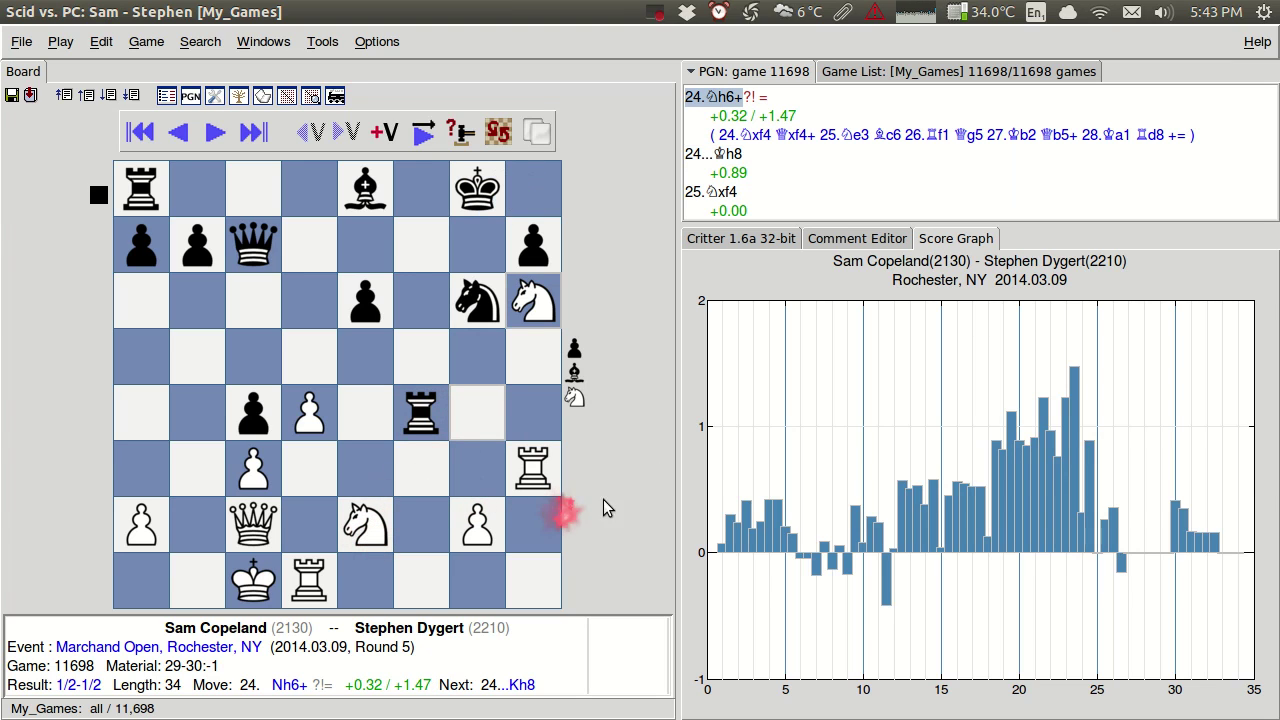
pyautogui.scroll(1, 545, 448)
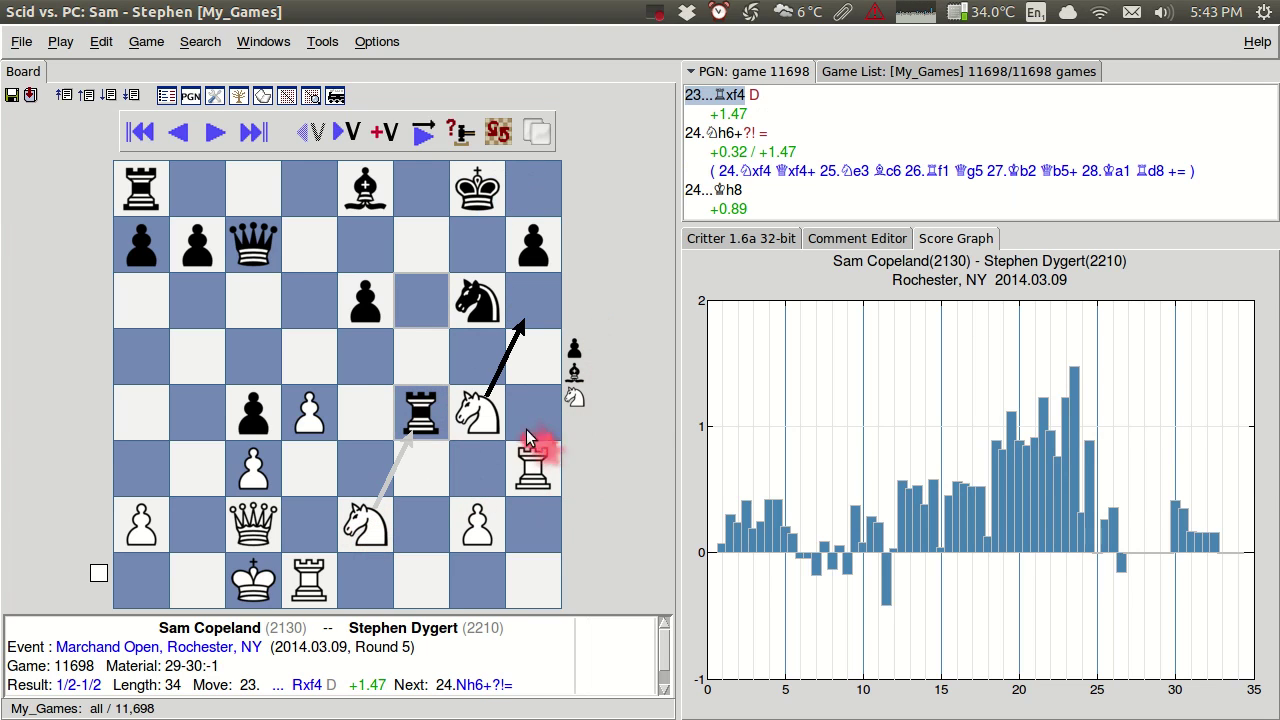
# Step: Play through the engine's suggested variation 24.Nxf4 Qxf4+ 25.Ne3 on the board and select White's d1 rook
pyautogui.moveTo(357, 528); pyautogui.dragTo(421, 419)
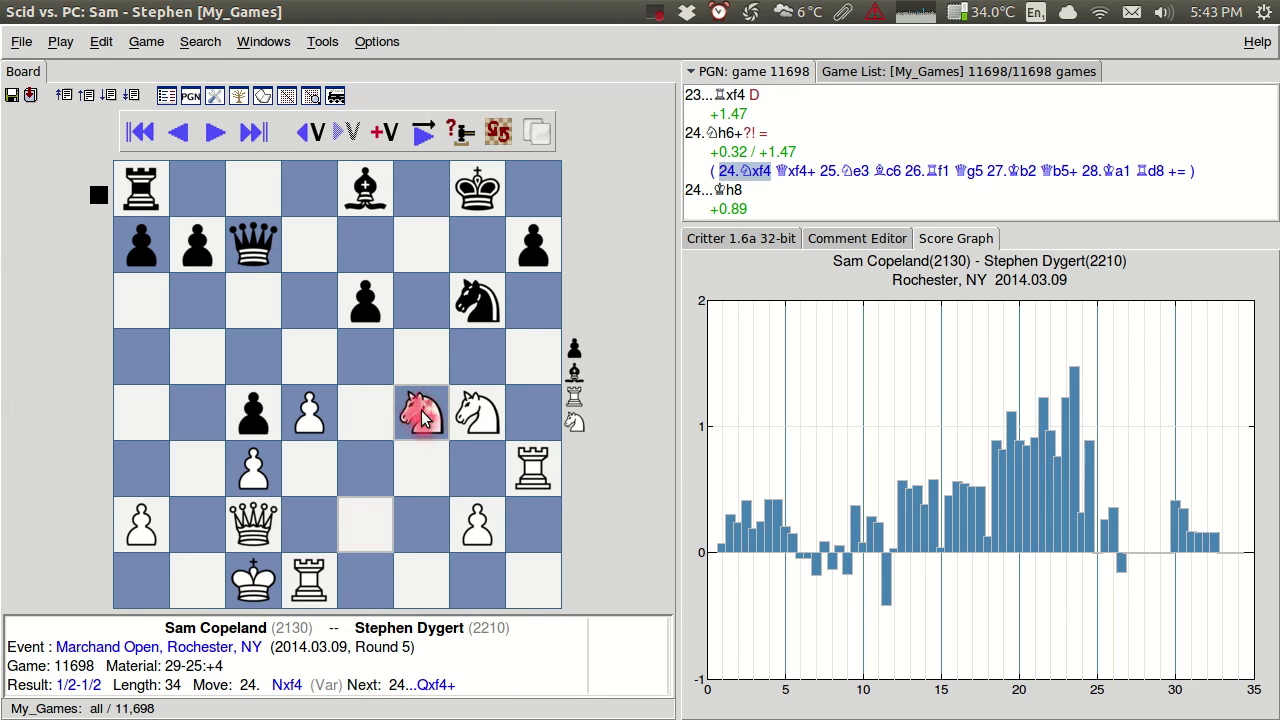
pyautogui.scroll(-1, 412, 422)
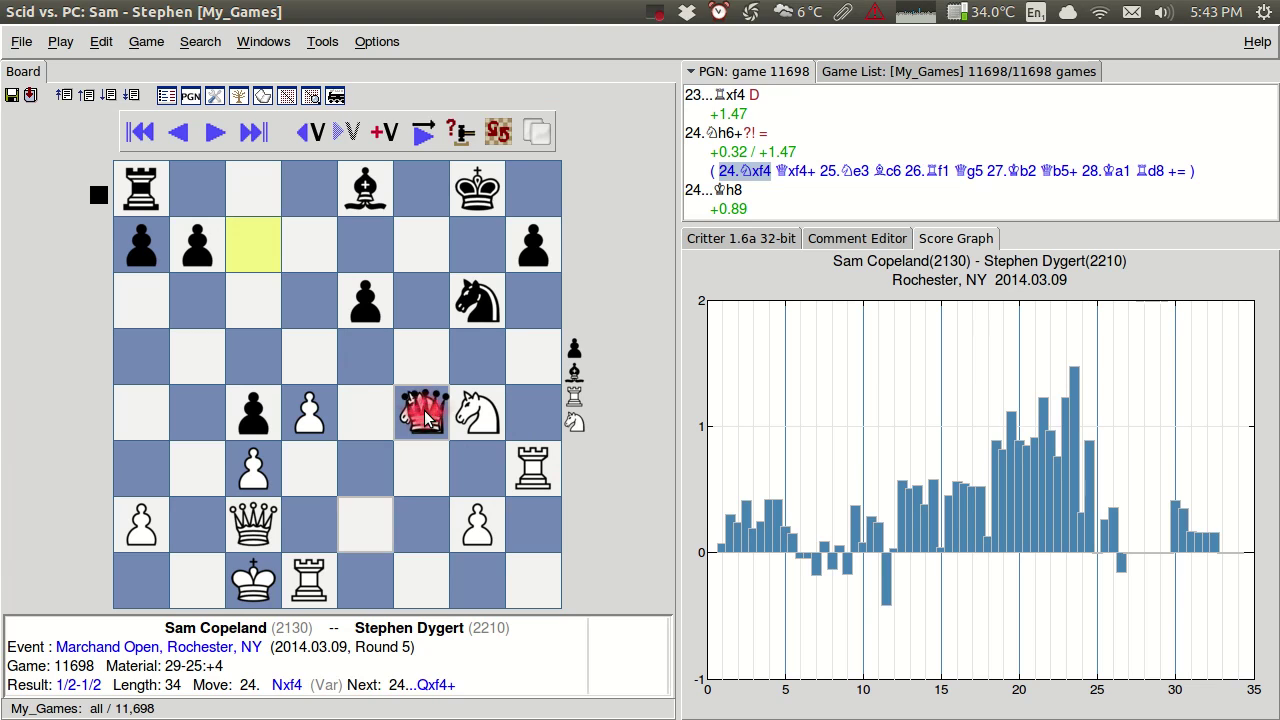
pyautogui.moveTo(482, 408); pyautogui.dragTo(366, 474)
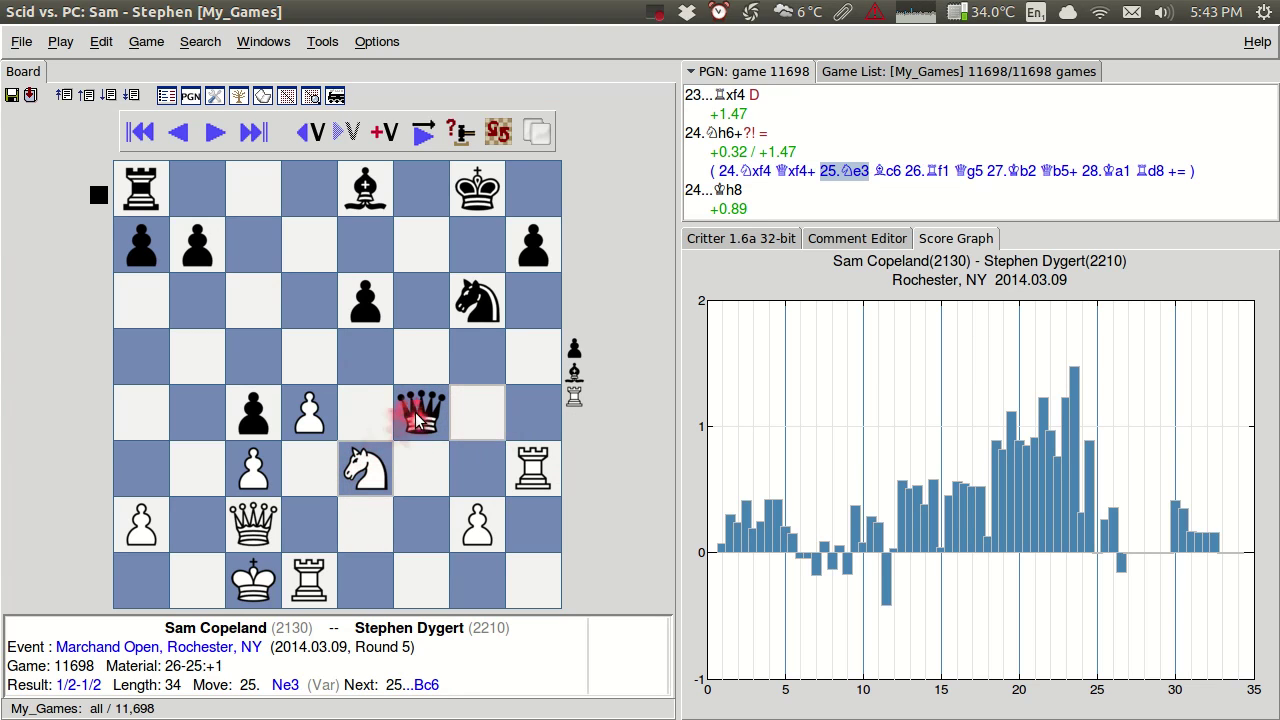
pyautogui.click(330, 584)
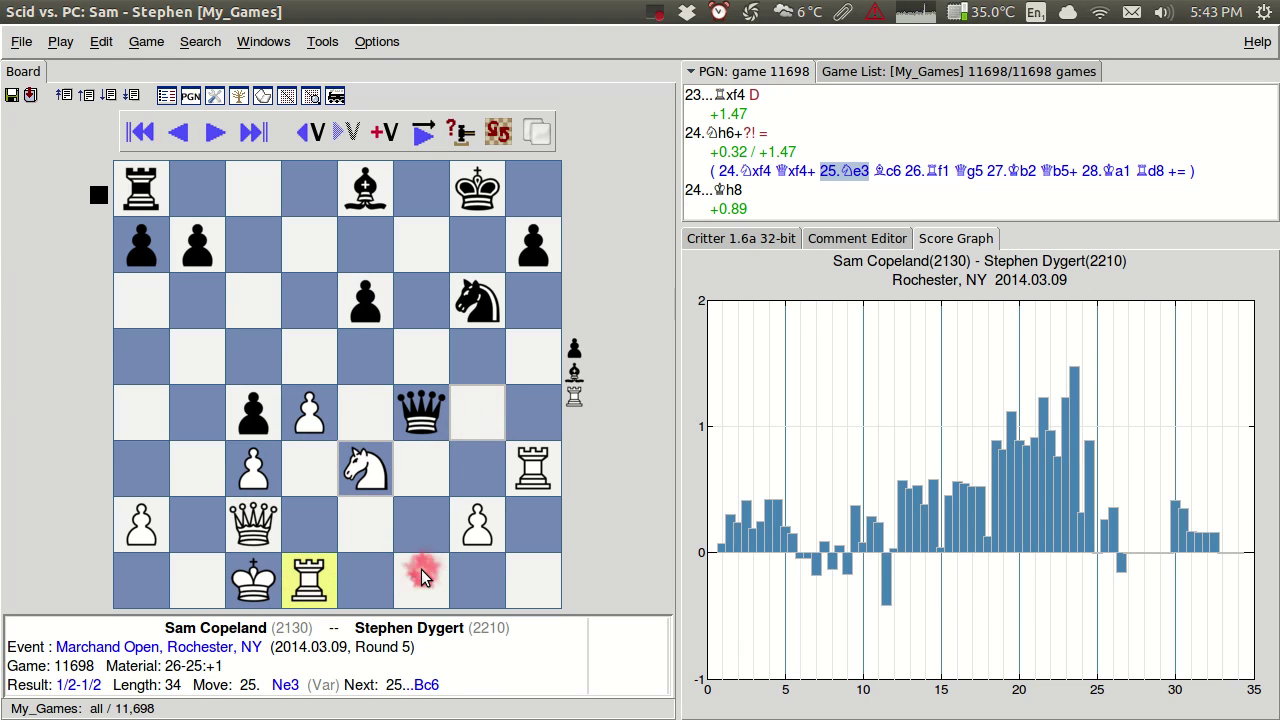